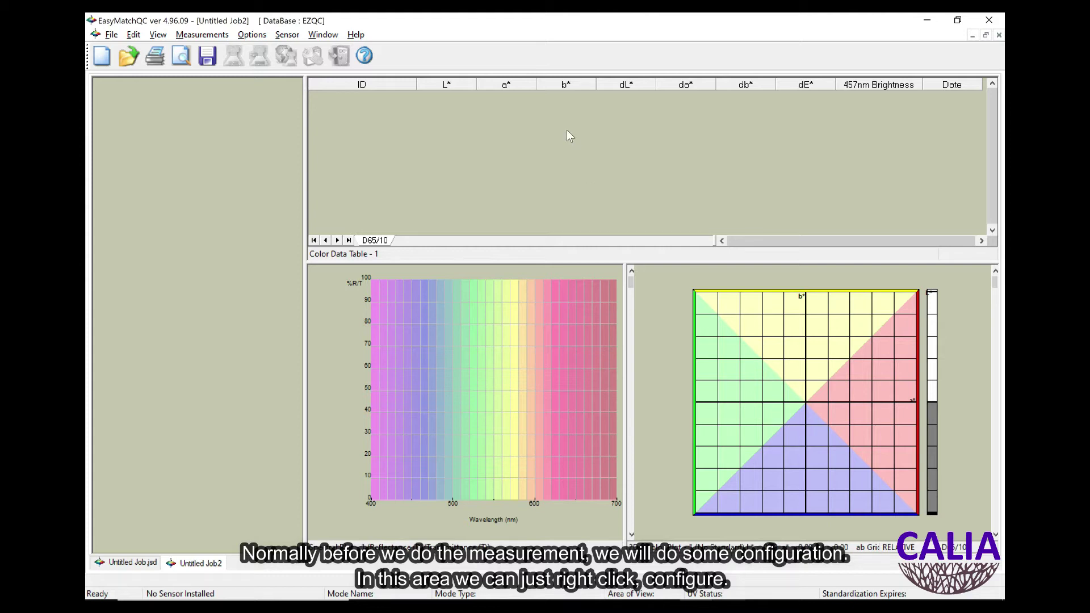
# Configure the color data table and add the CIELAB scale to its selected items.
pyautogui.rightClick(495, 105)
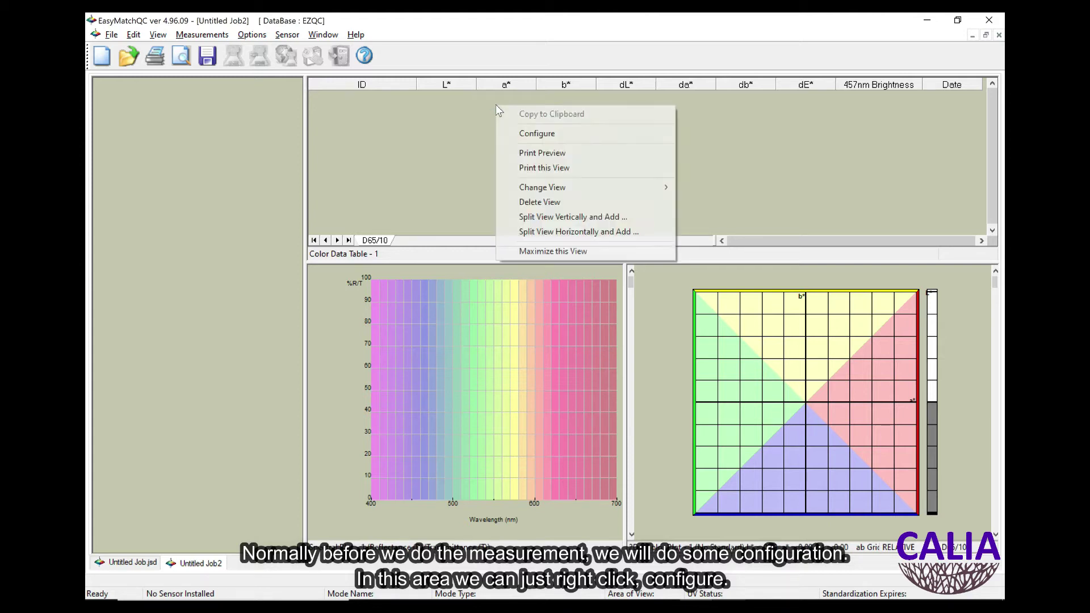
pyautogui.click(512, 131)
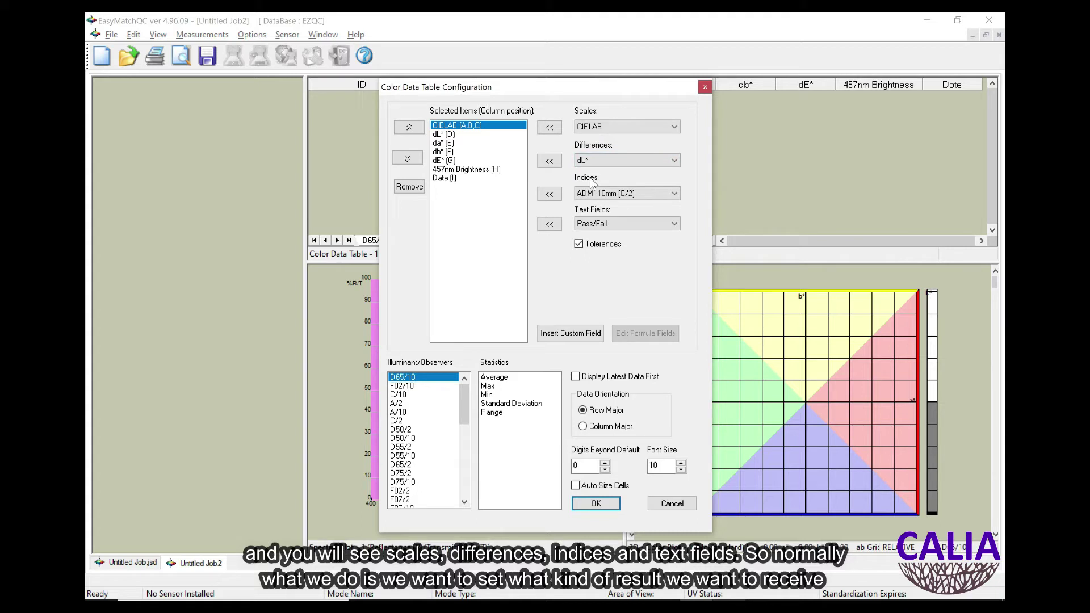
pyautogui.click(614, 130)
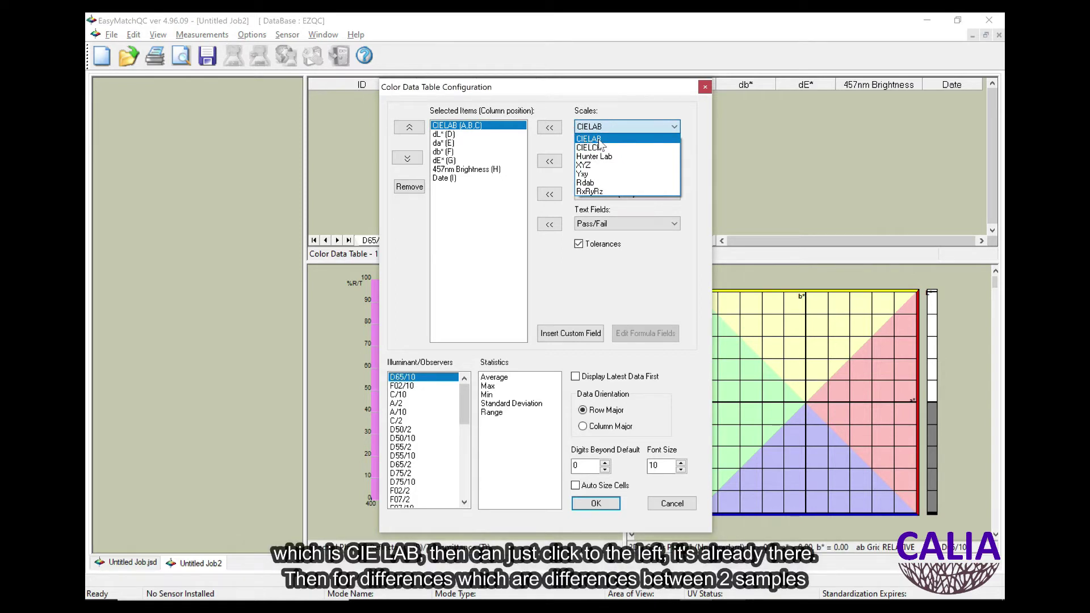
pyautogui.click(551, 129)
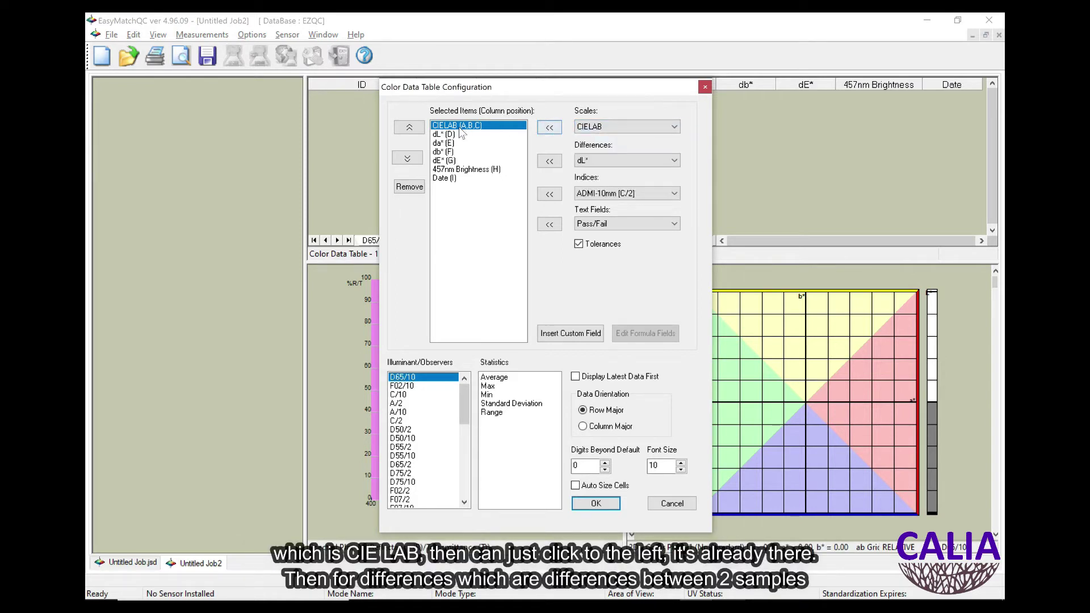
# Look through the available color difference options for the table, from dL* down to the whiteness, yellowness and APHA differences.
pyautogui.click(592, 162)
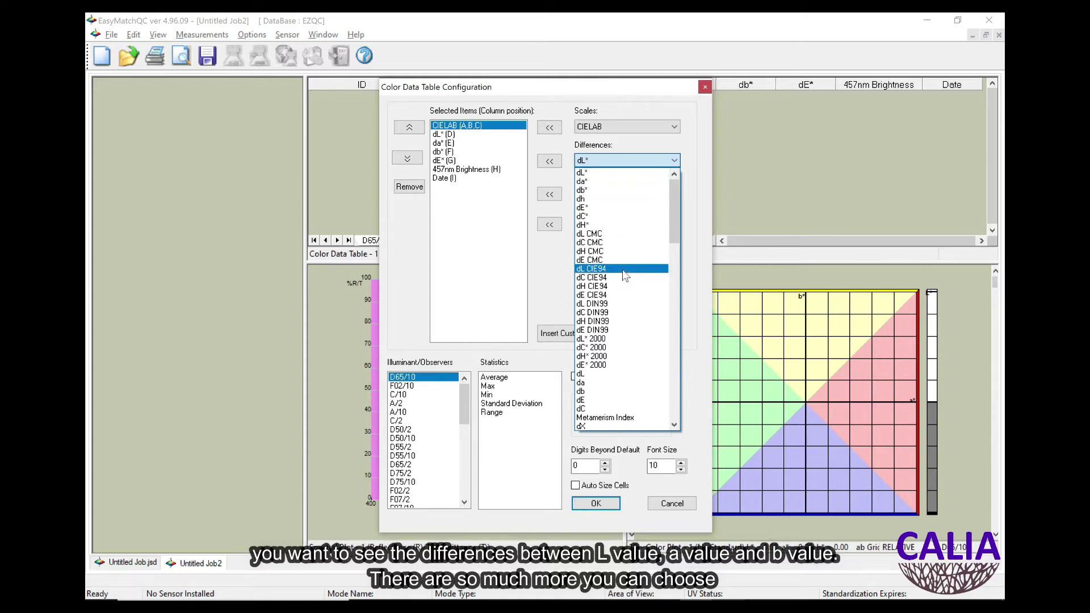
pyautogui.scroll(-6, 625, 276)
pyautogui.scroll(-6, 625, 276)
pyautogui.scroll(-4, 624, 275)
pyautogui.scroll(-6, 625, 275)
pyautogui.scroll(-2, 625, 276)
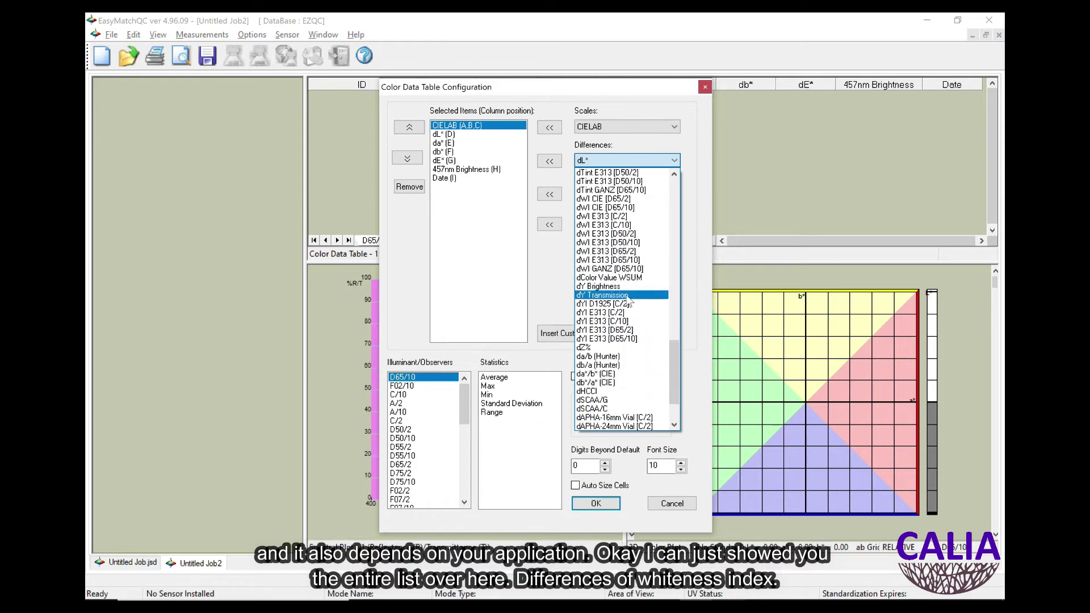
pyautogui.scroll(-2, 625, 298)
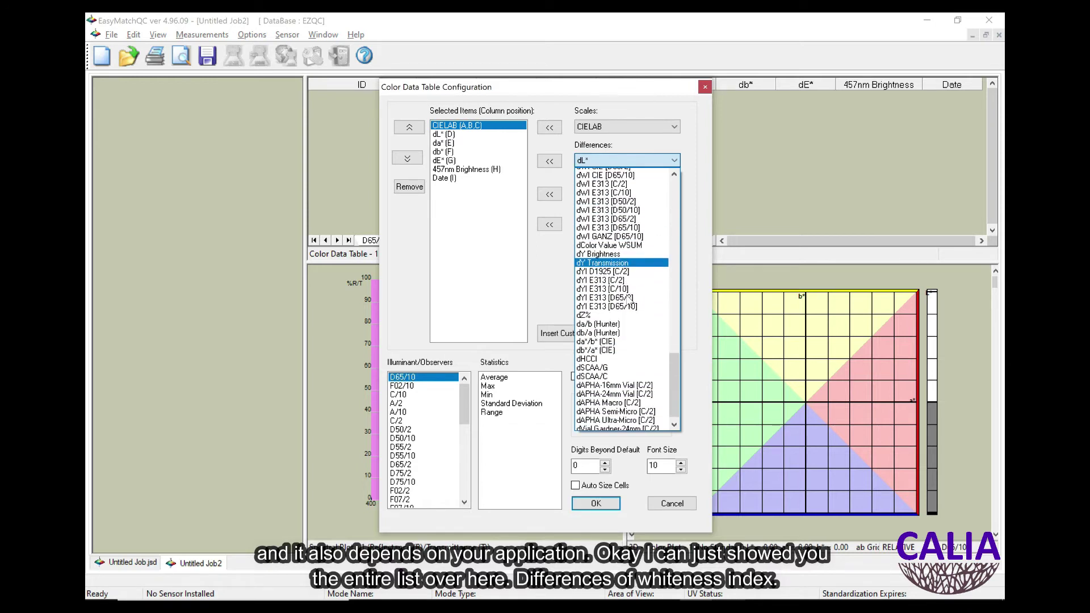
pyautogui.click(704, 188)
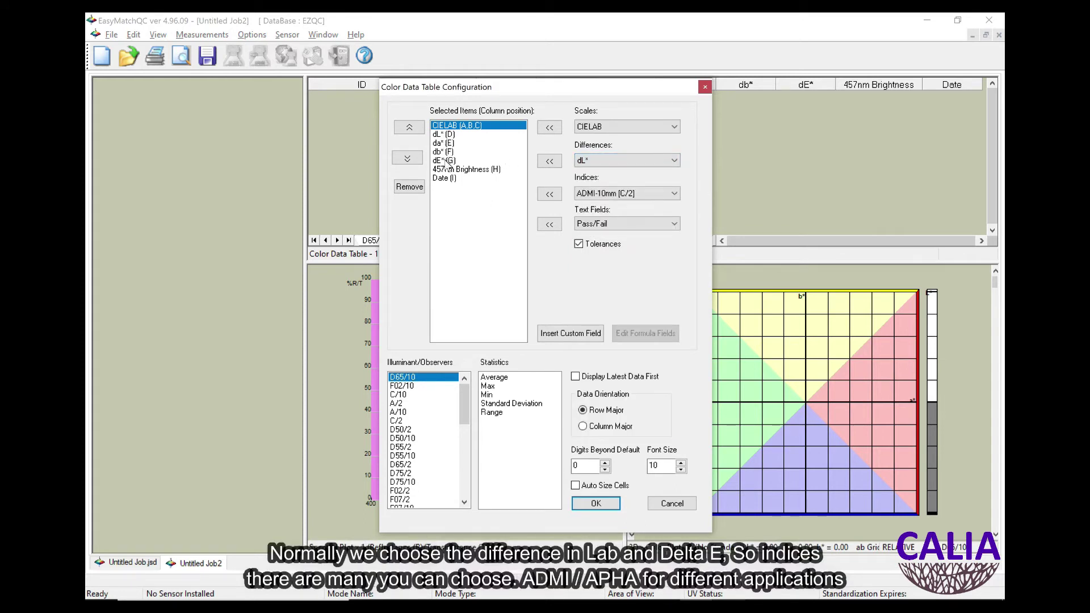
# Add the 457nm Brightness index to the table's selected items.
pyautogui.click(604, 194)
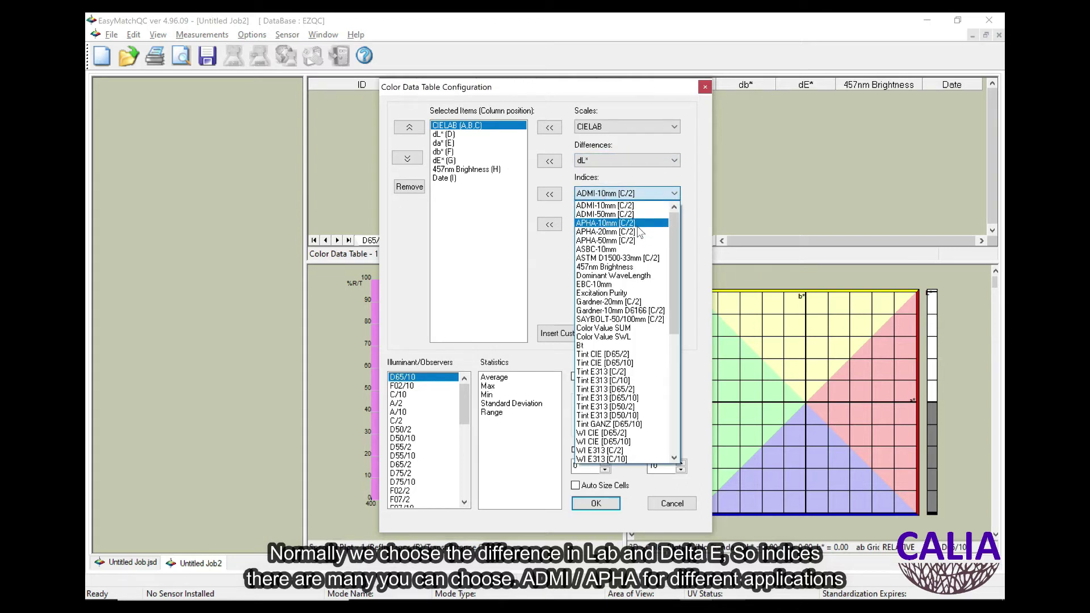
pyautogui.scroll(-1, 640, 233)
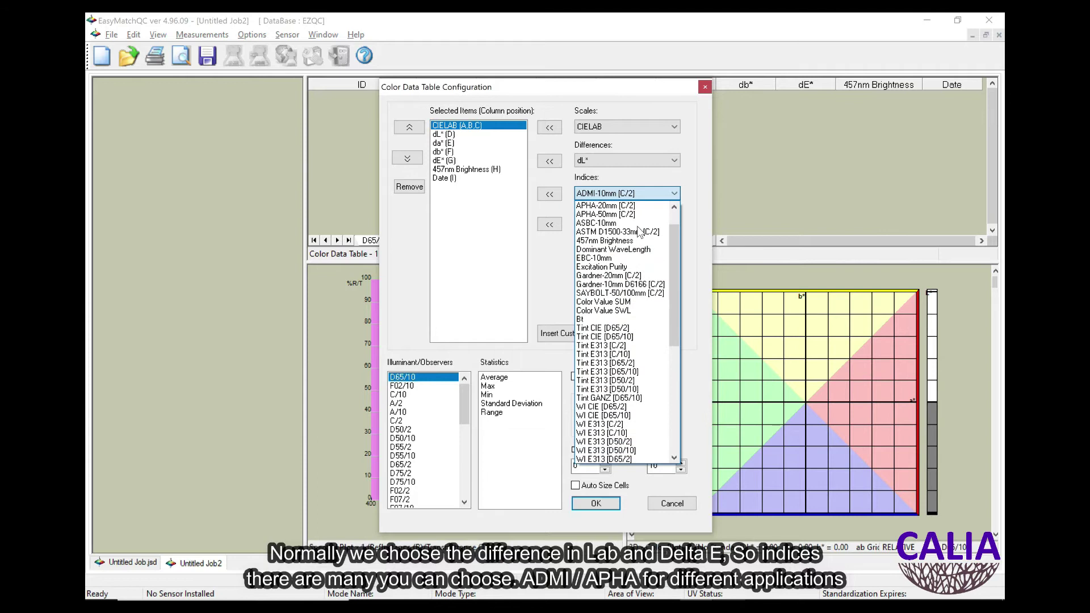
pyautogui.click(610, 244)
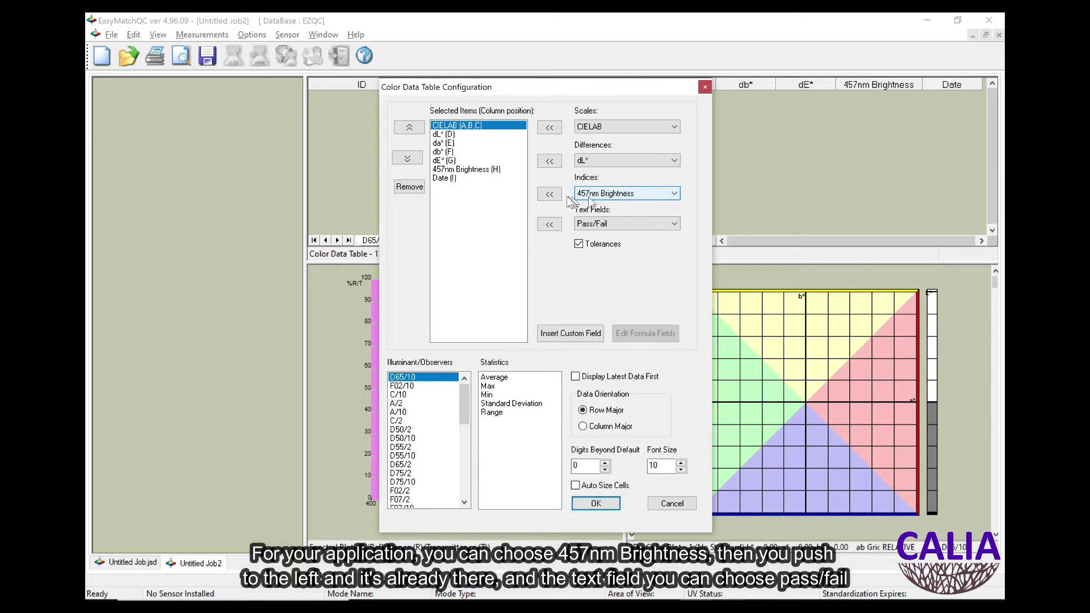
pyautogui.click(549, 194)
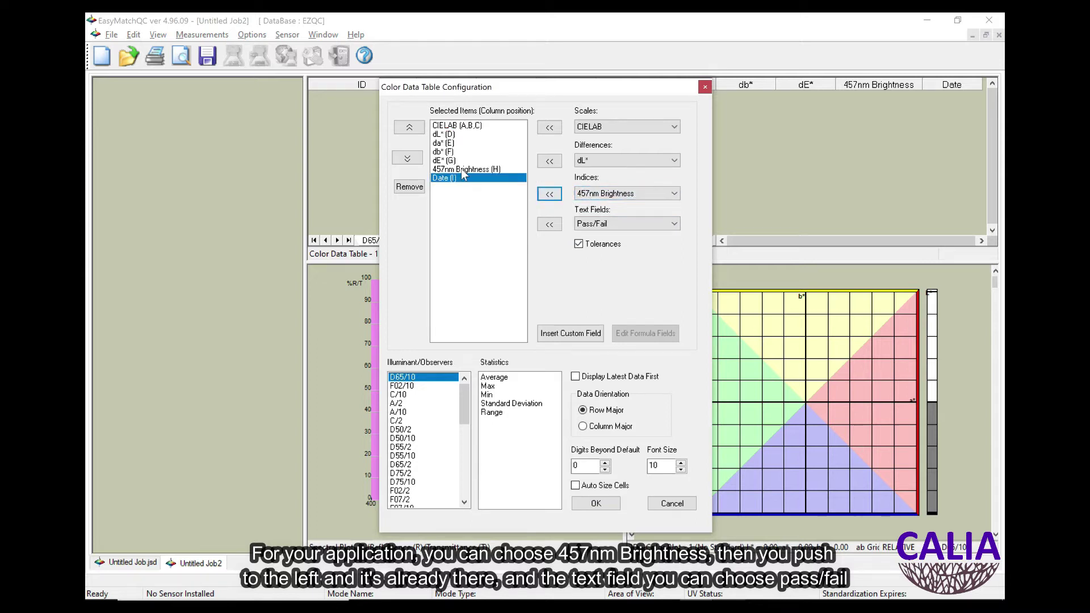
# Add the Date text field to the table's selected items and apply the table configuration.
pyautogui.click(606, 224)
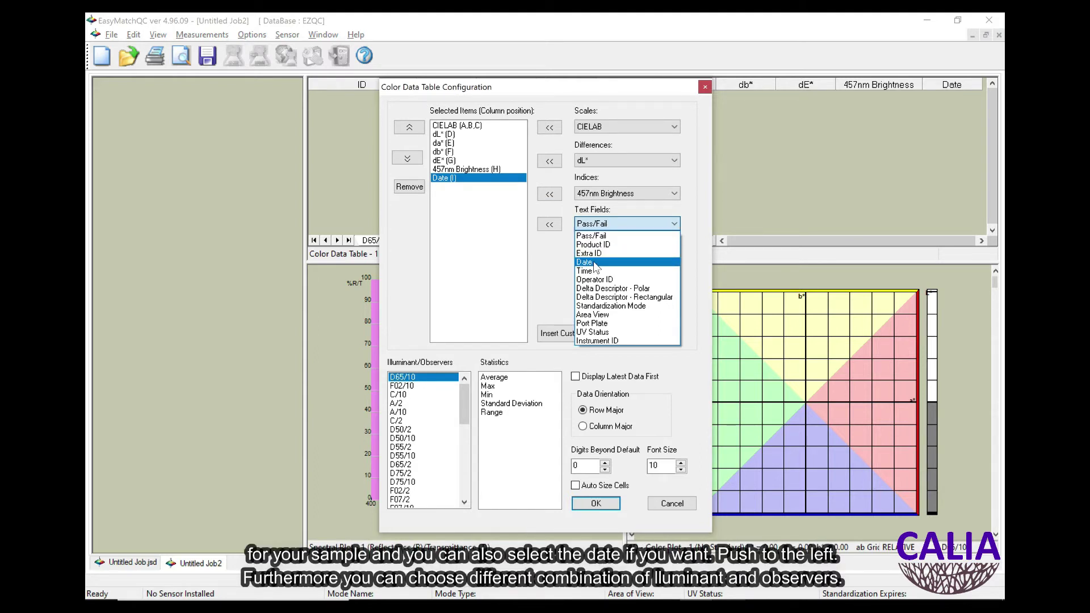
pyautogui.click(584, 263)
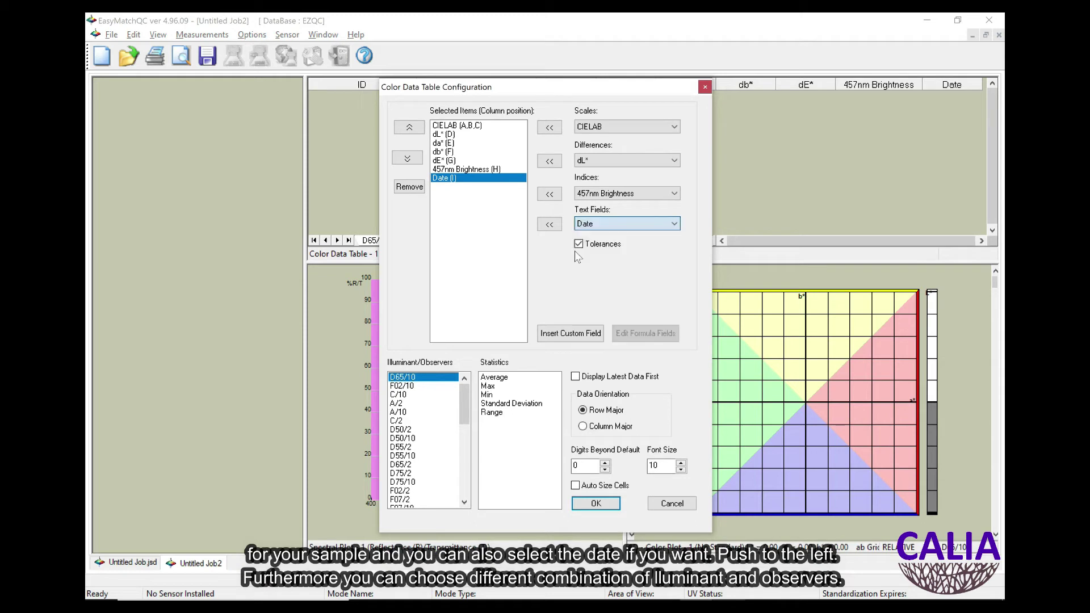
pyautogui.click(549, 224)
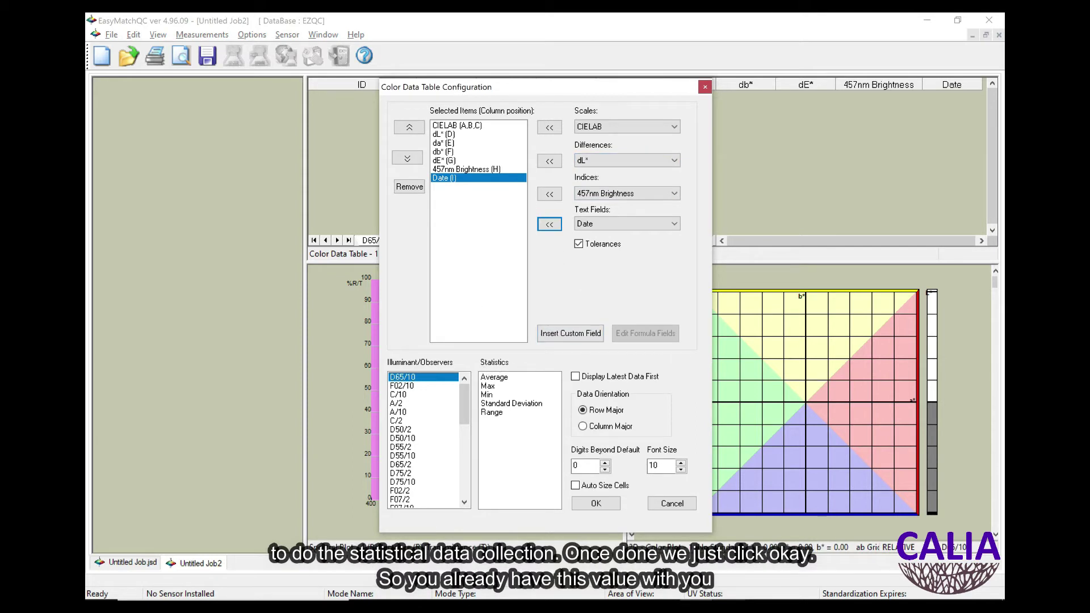
pyautogui.click(596, 503)
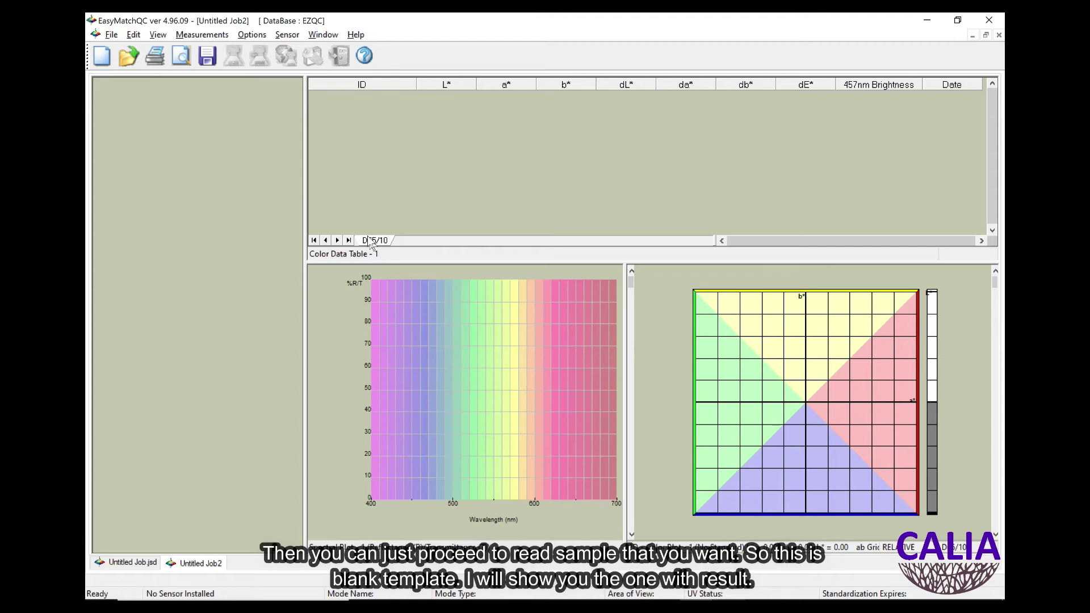
# Switch to the Untitled Job.jsd job and review the sample measurements in its color data table.
pyautogui.click(133, 563)
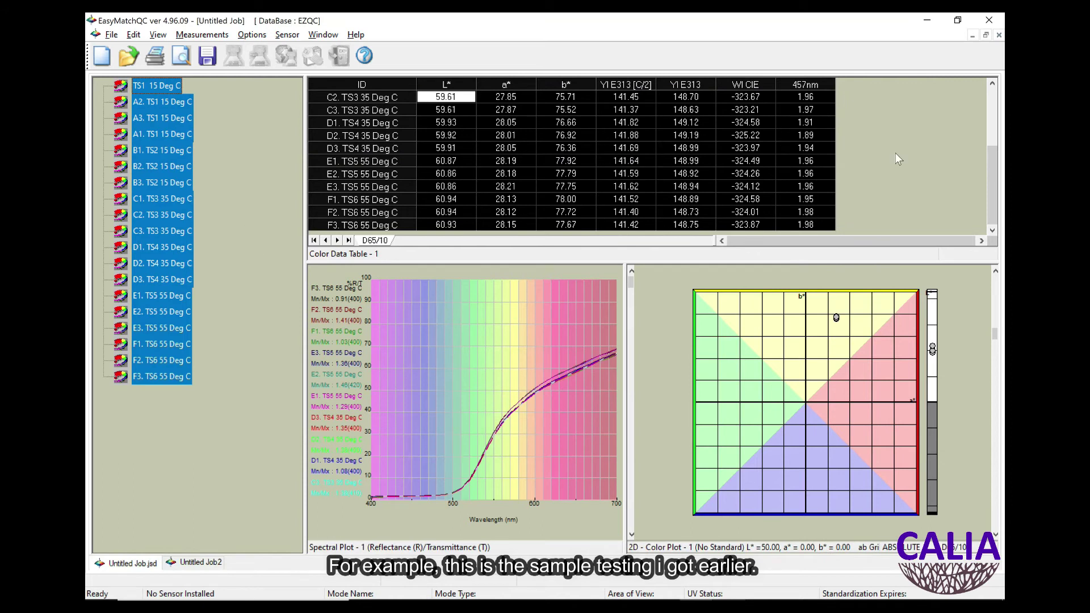
pyautogui.click(993, 122)
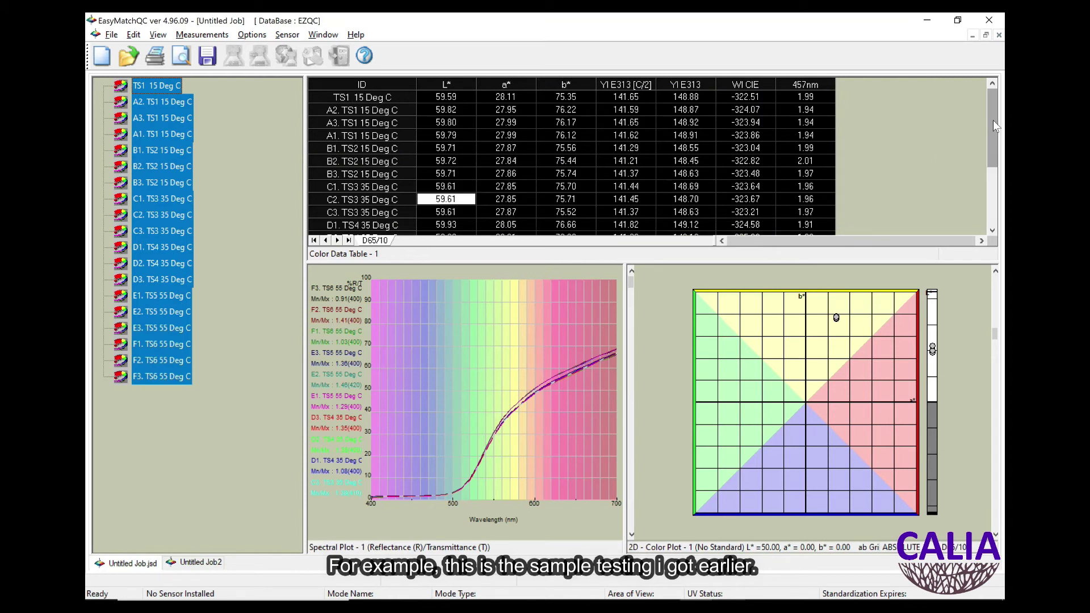
pyautogui.click(806, 161)
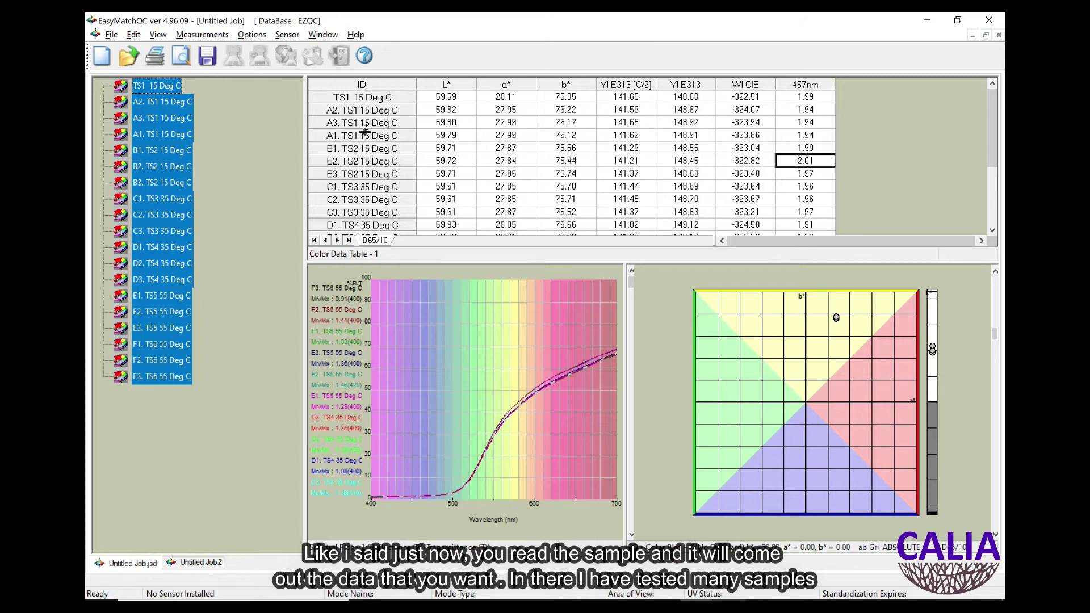
pyautogui.scroll(-1, 366, 176)
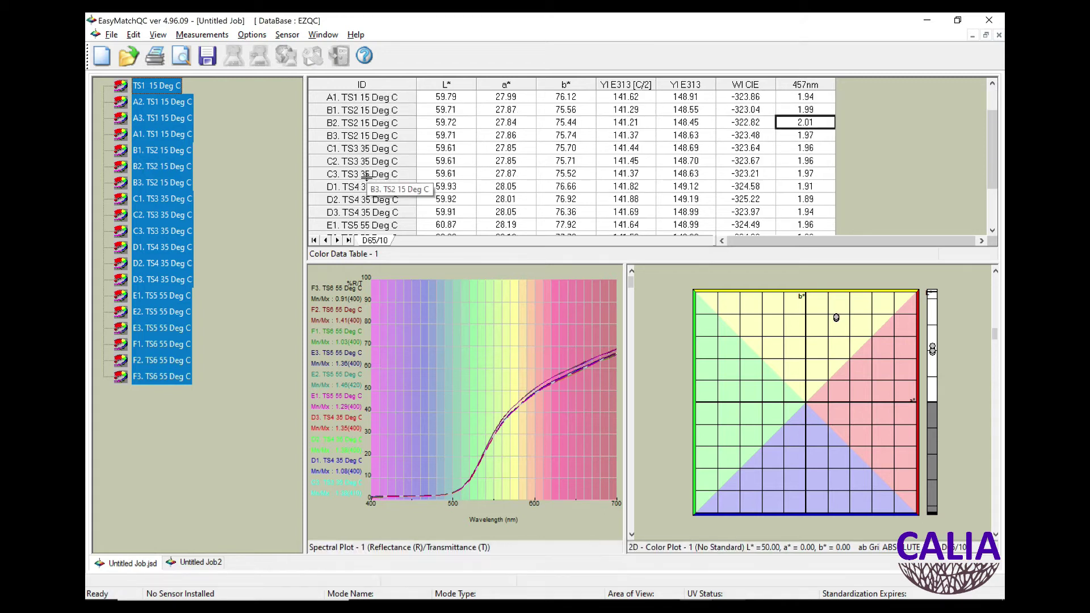
pyautogui.scroll(1, 506, 152)
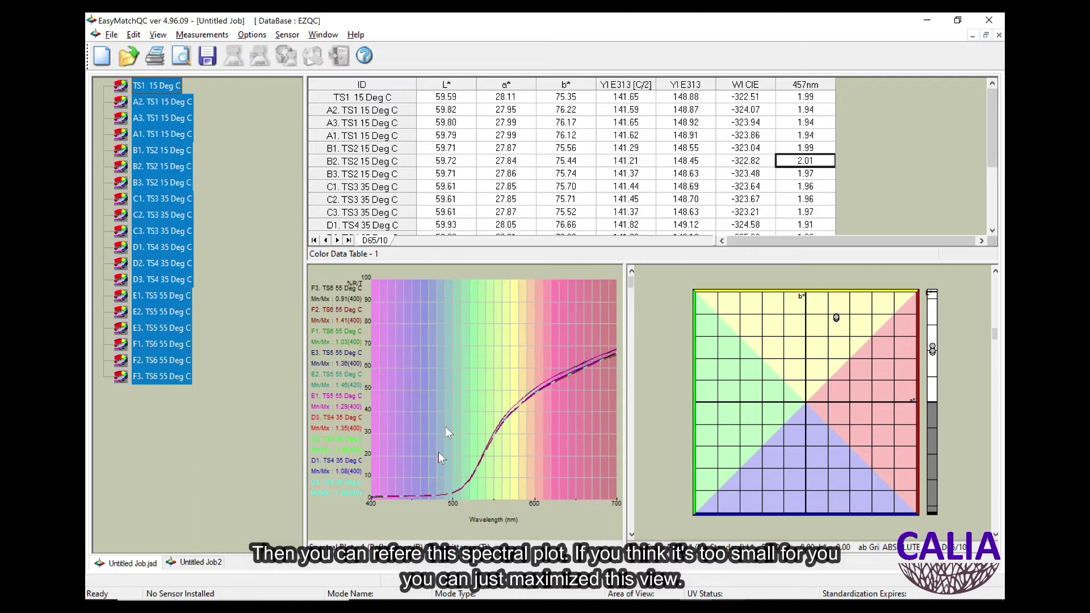
# Maximize the spectral plot to examine the reflectance curves and sample legend, and restore the normal view.
pyautogui.rightClick(454, 380)
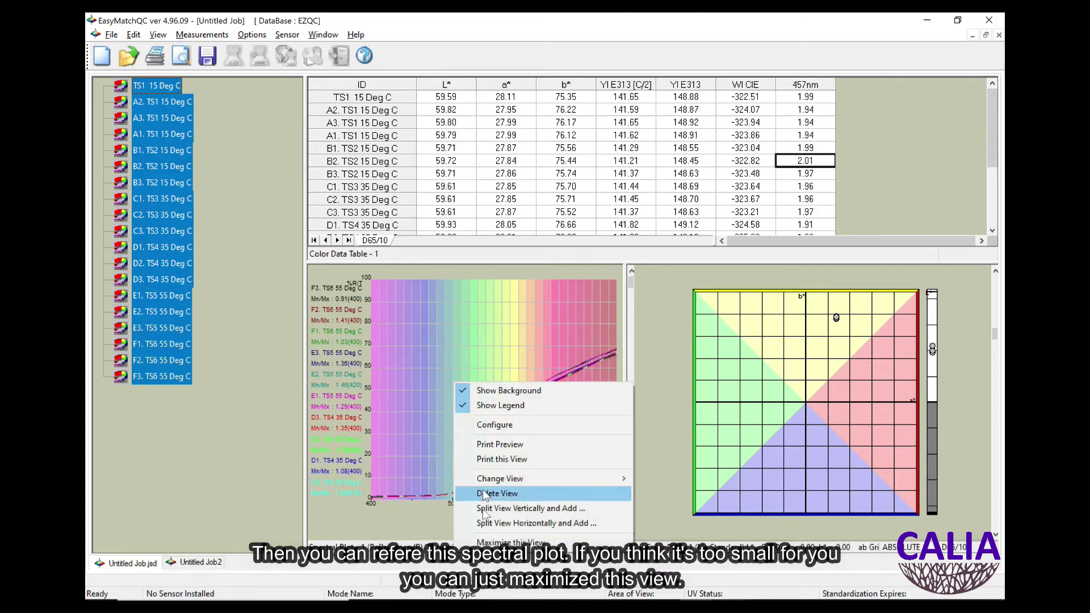
pyautogui.click(511, 543)
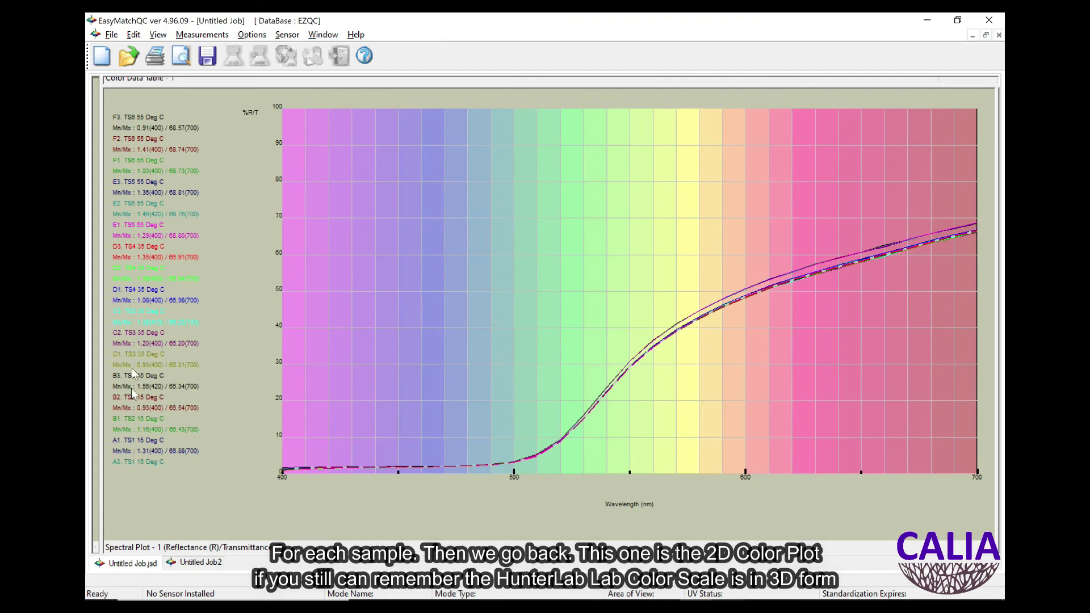
pyautogui.rightClick(397, 310)
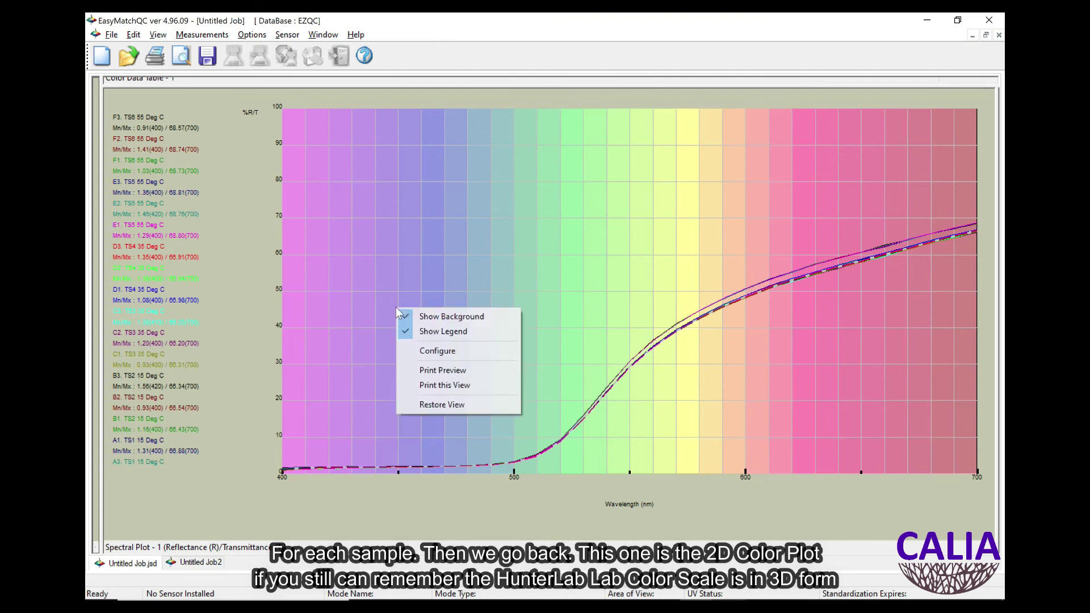
pyautogui.click(437, 403)
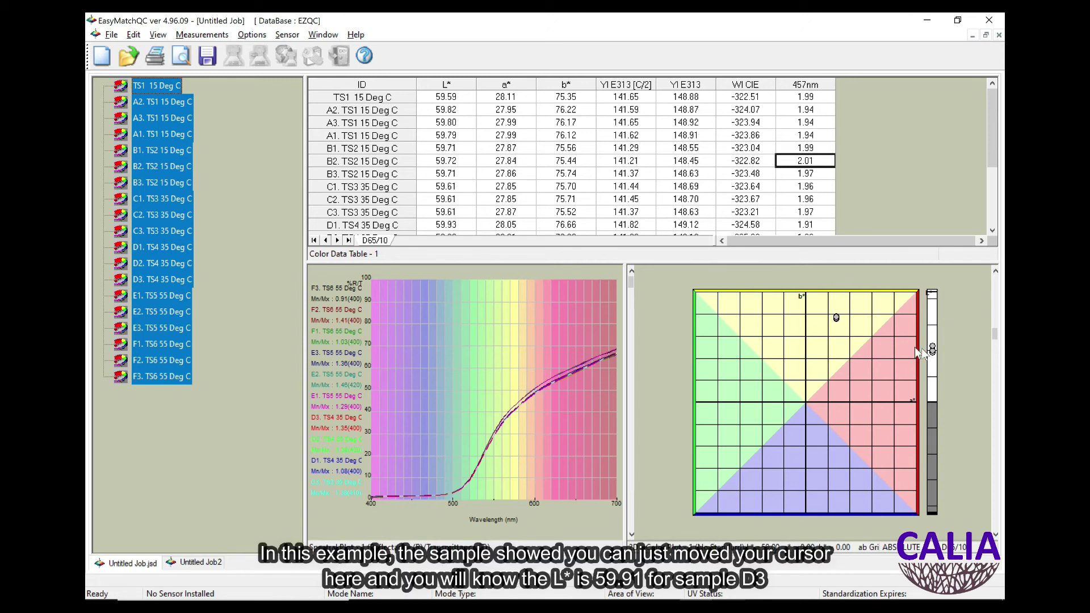
# Inspect the sample markers on the 2D color plot for their L*, a* and b* values.
pyautogui.moveTo(933, 351)
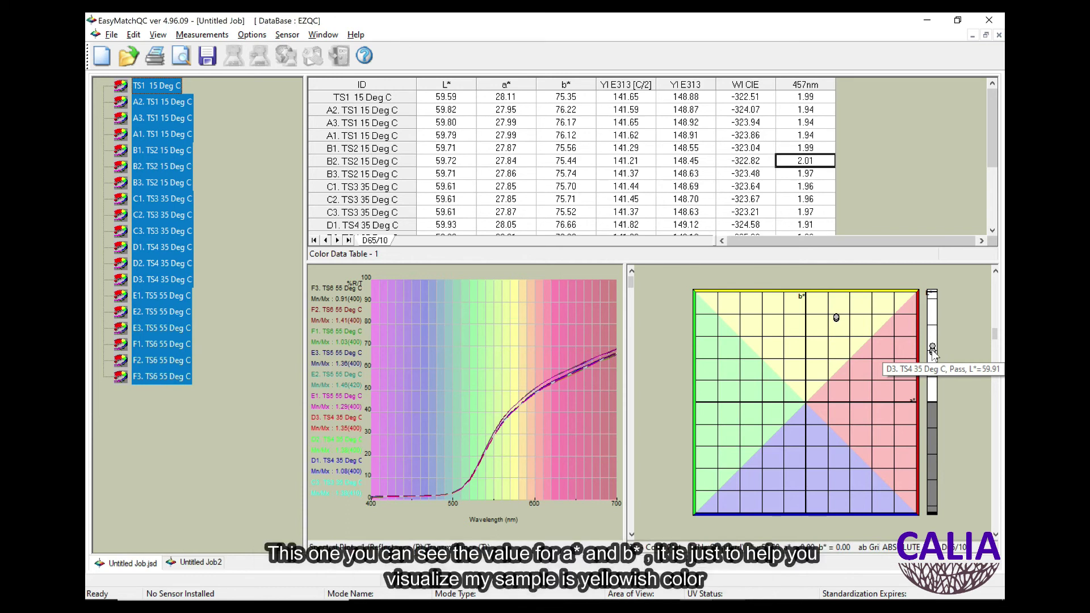
pyautogui.moveTo(837, 316)
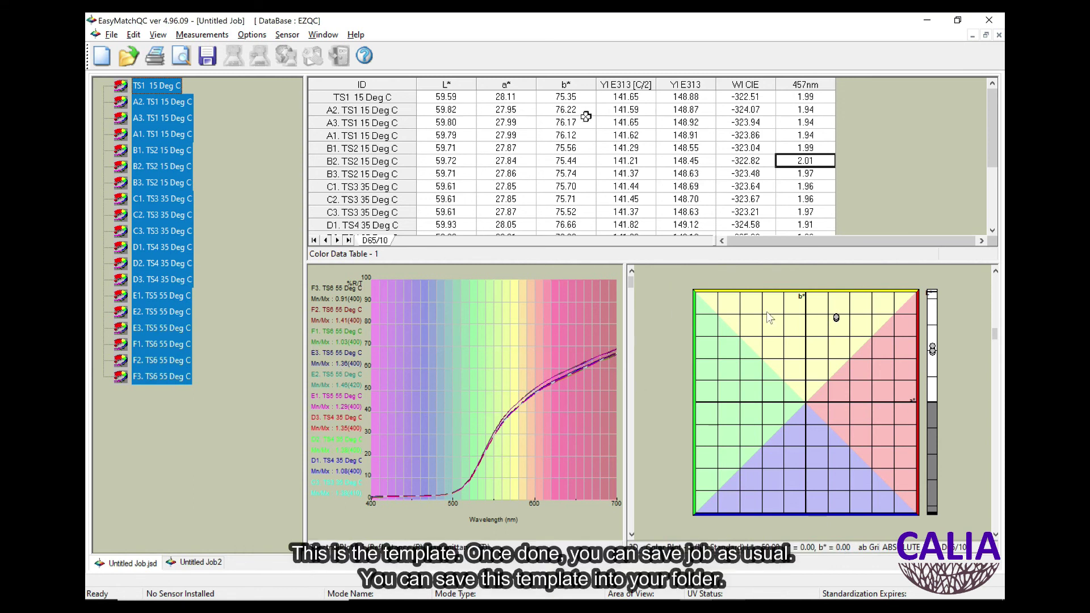
pyautogui.click(112, 35)
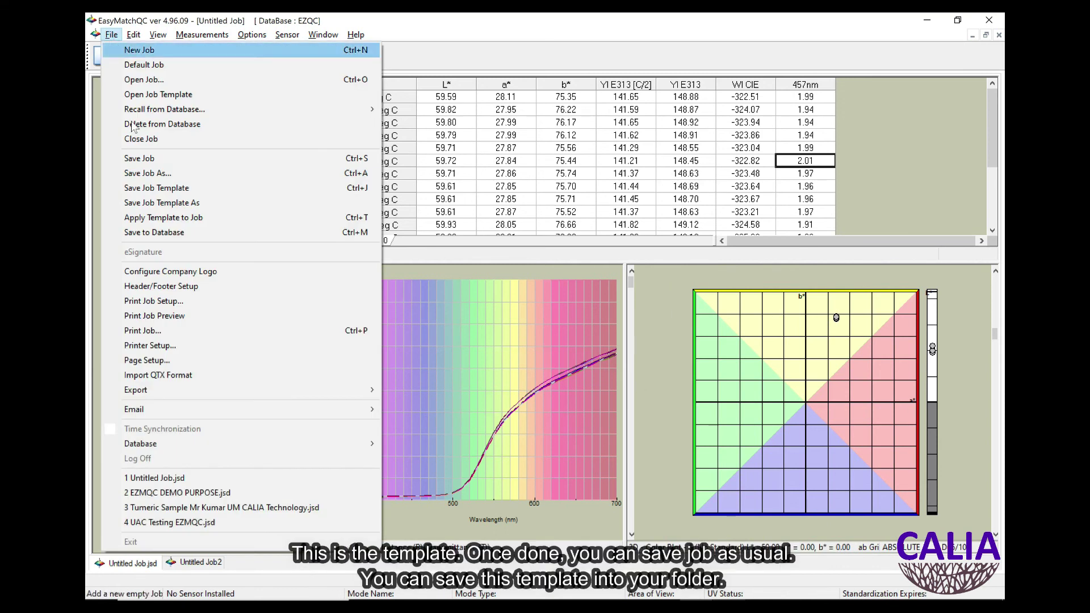
pyautogui.click(149, 173)
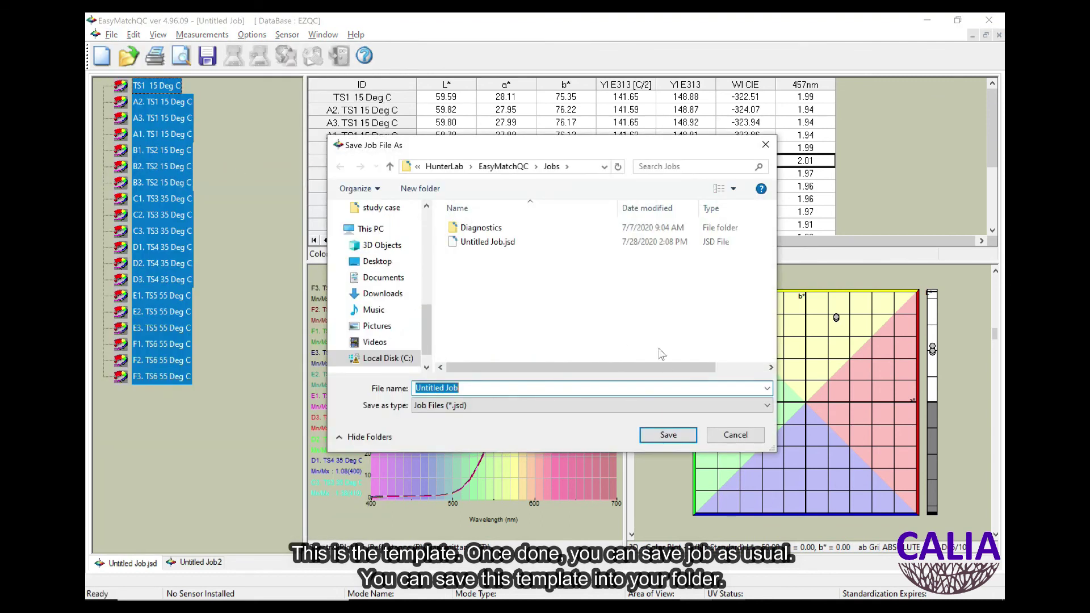
pyautogui.click(730, 435)
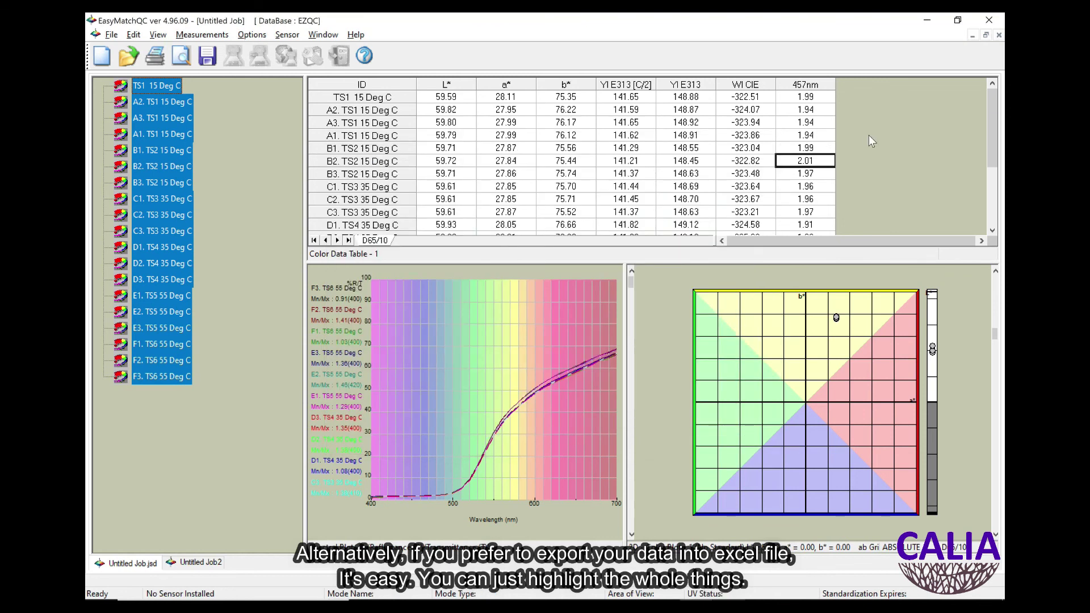
# Select the entire color data table, including its headers and all sample rows.
pyautogui.click(361, 84)
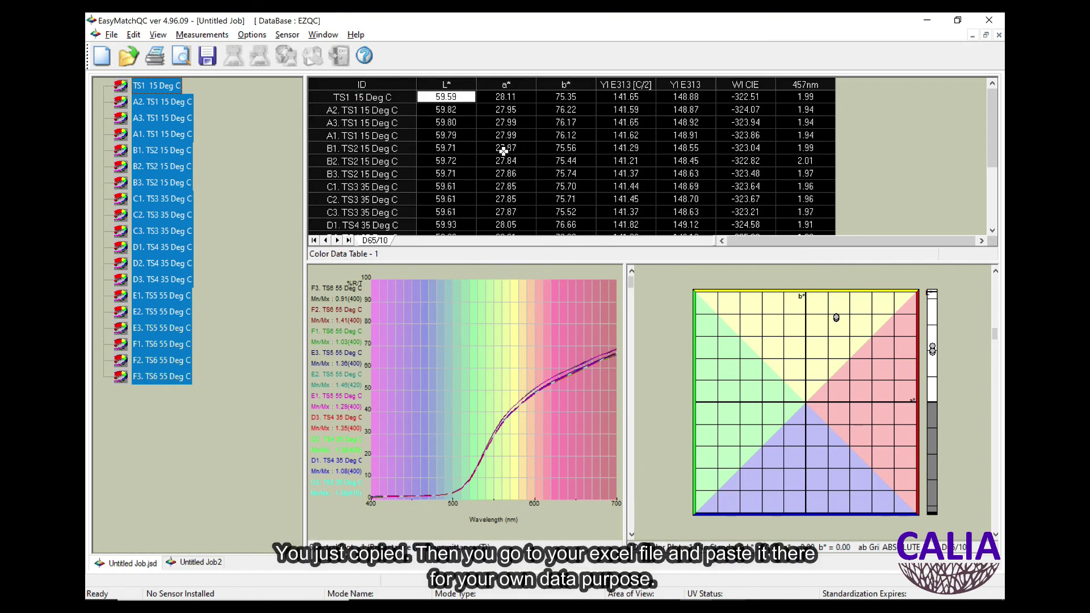